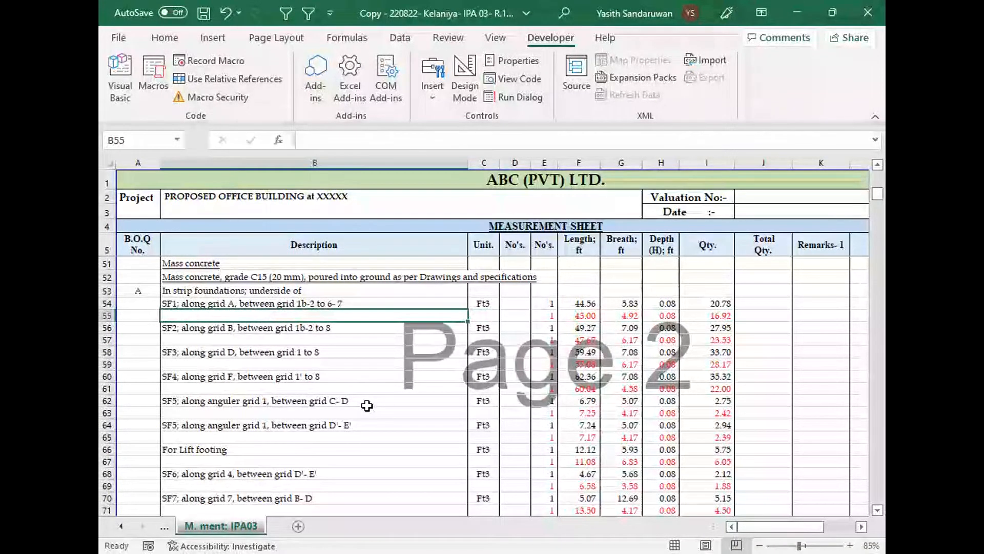
Examine the unit, count, dimension and quantity cells of the SF1 grid A entry in rows 54 and 55.
key("Up")
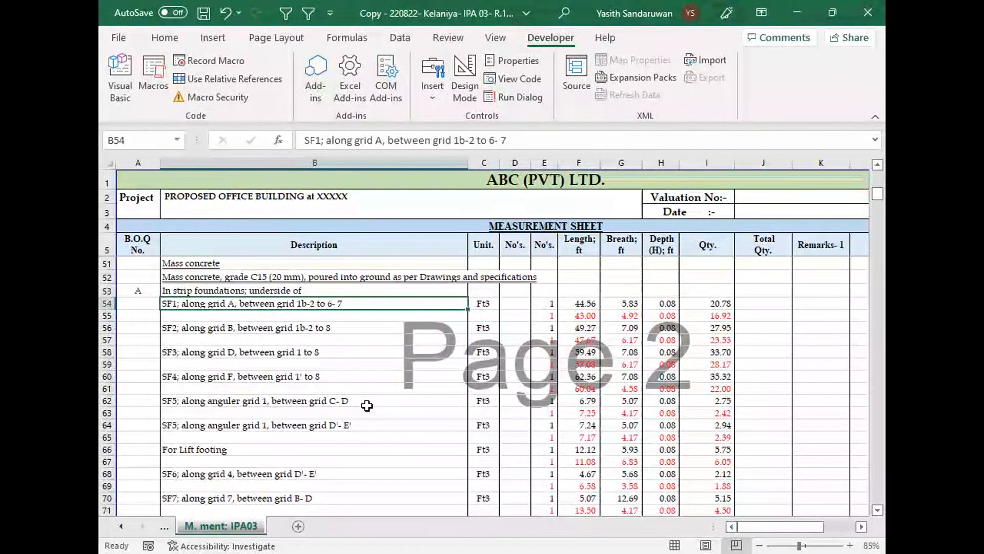
key("Right")
key("Right")
key("Right")
key("Right")
key("Right")
key("Right")
key("Right")
key("Left")
key("Left")
key("Left")
key("Left")
key("Right")
key("Right")
key("Down")
key("Left")
key("Left")
key("Left")
key("Left")
key("Left")
key("Down")
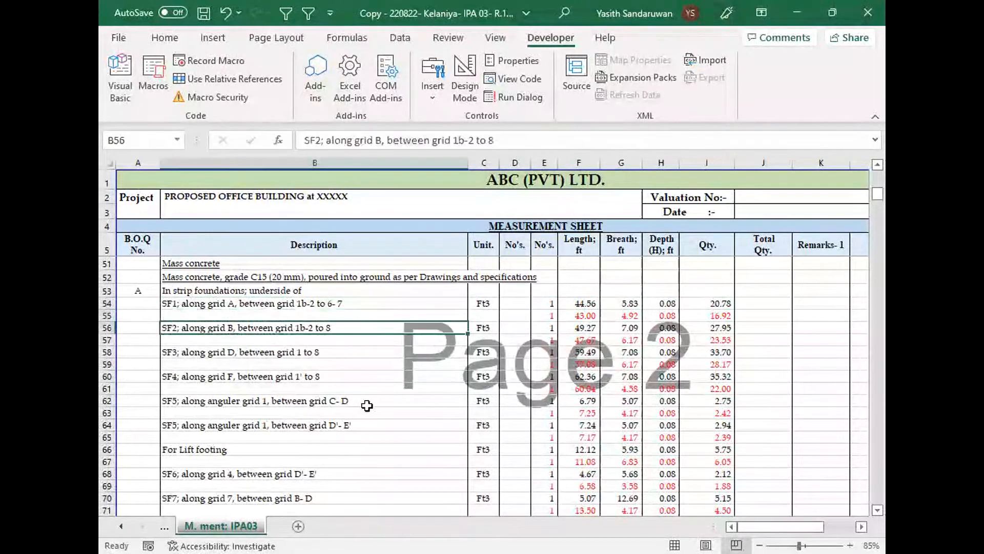
Examine the length and quantity formulas of the SF2 grid B entry in rows 56 and 57.
key("Right")
key("Right")
key("Right")
key("Right")
key("Right")
key("Right")
key("Right")
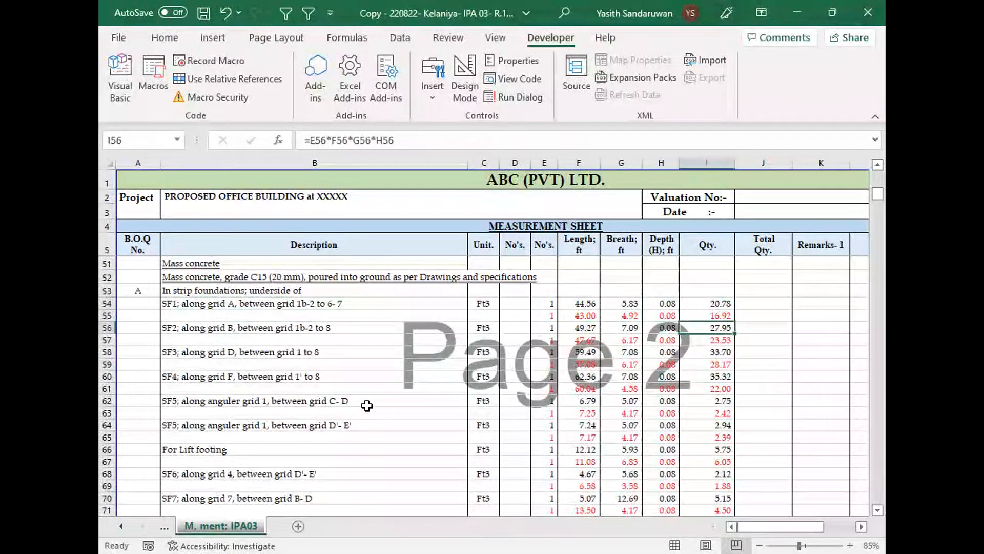
key("Up")
key("Left")
key("Left")
key("Left")
key("Down")
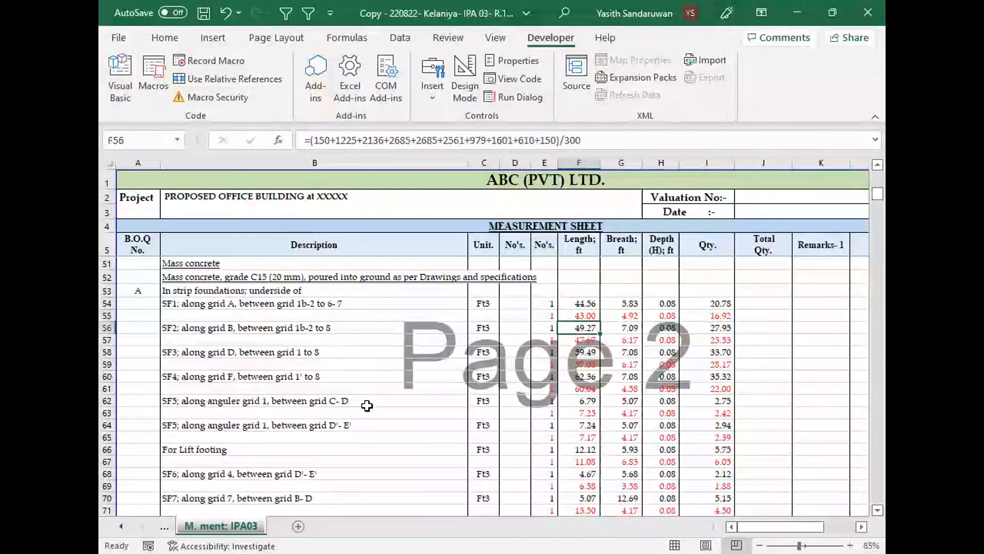
key("Down")
key("Right")
key("Right")
key("Right")
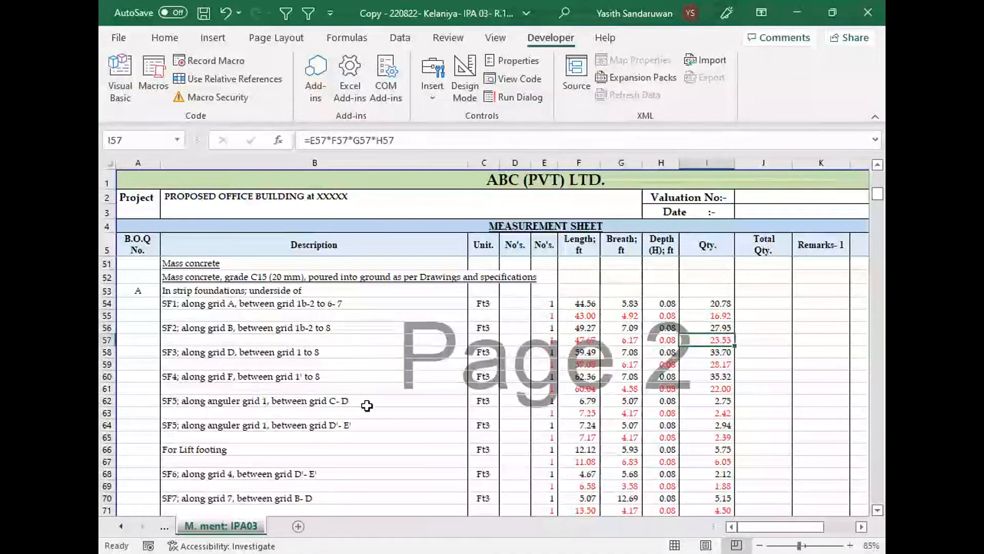
Total the strip foundation quantities in Total Qty. cell J83 with a SUM of I54:I82.
key("Down")
key("Down")
key("Down")
key("Down")
key("Down")
key("Down")
key("Down")
key("Down")
key("Down")
key("Down")
key("Down")
key("Down")
key("Down")
key("Down")
key("Down")
key("Down")
key("Down")
key("Down")
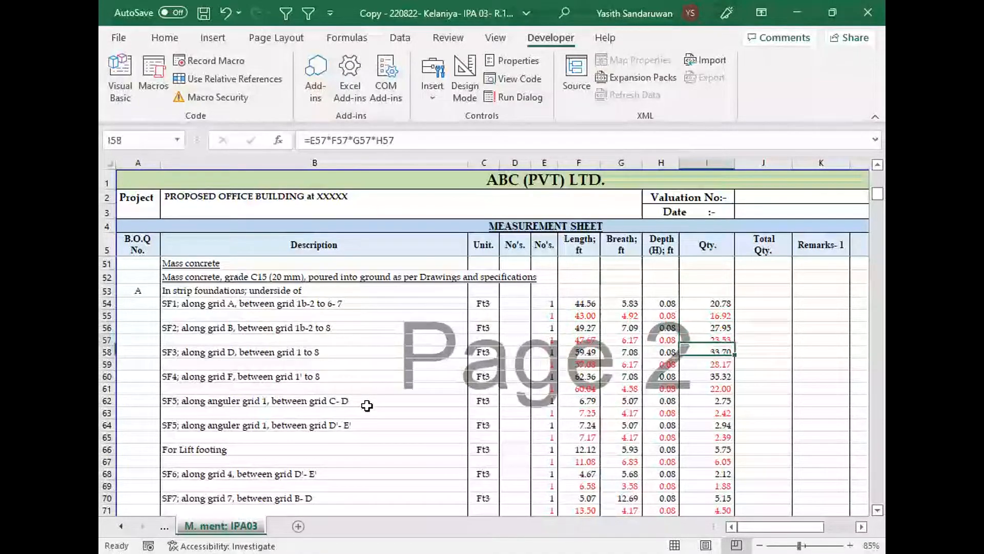
key("Down")
key("Down")
key("Down")
key("Down")
key("Down")
key("Down")
key("Down")
key("Down")
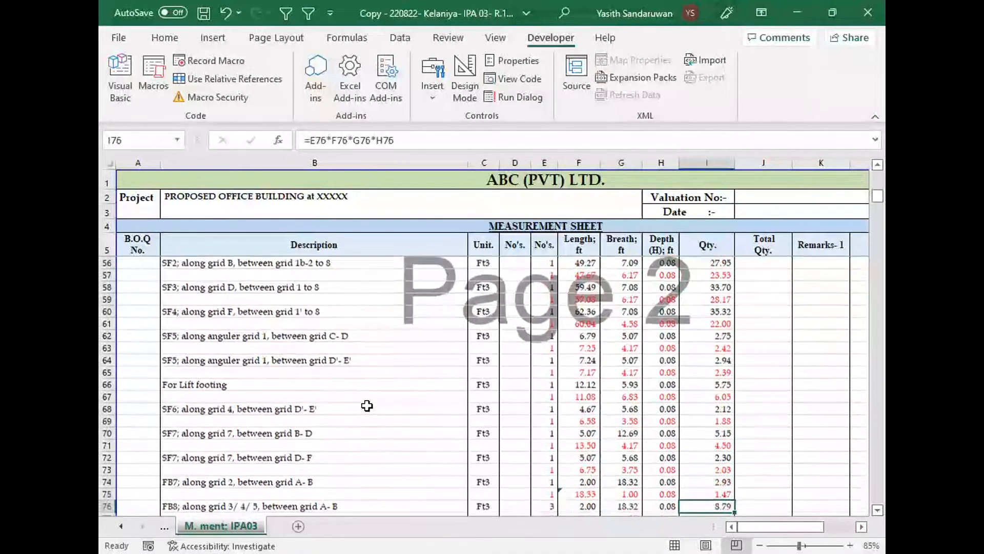
key("Down")
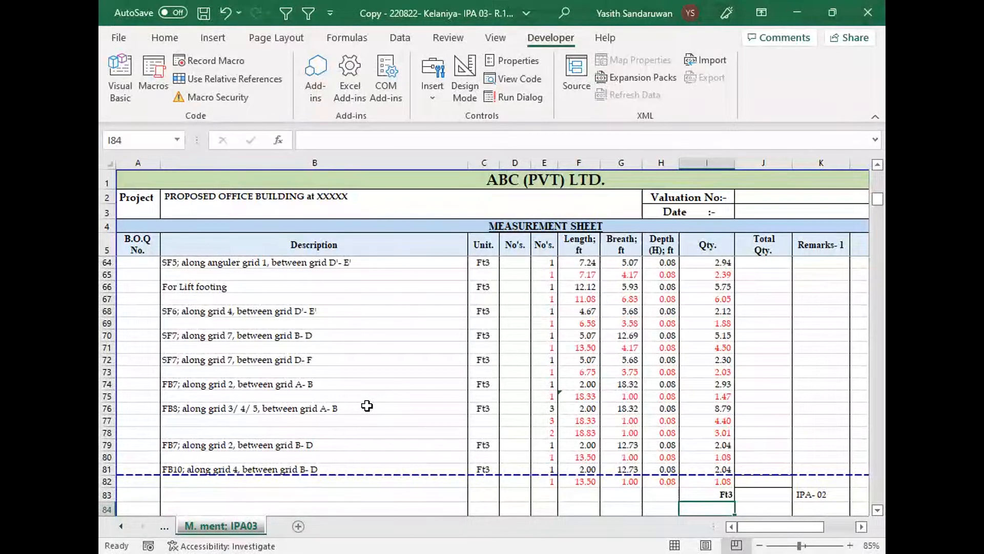
key("Right")
key("Up")
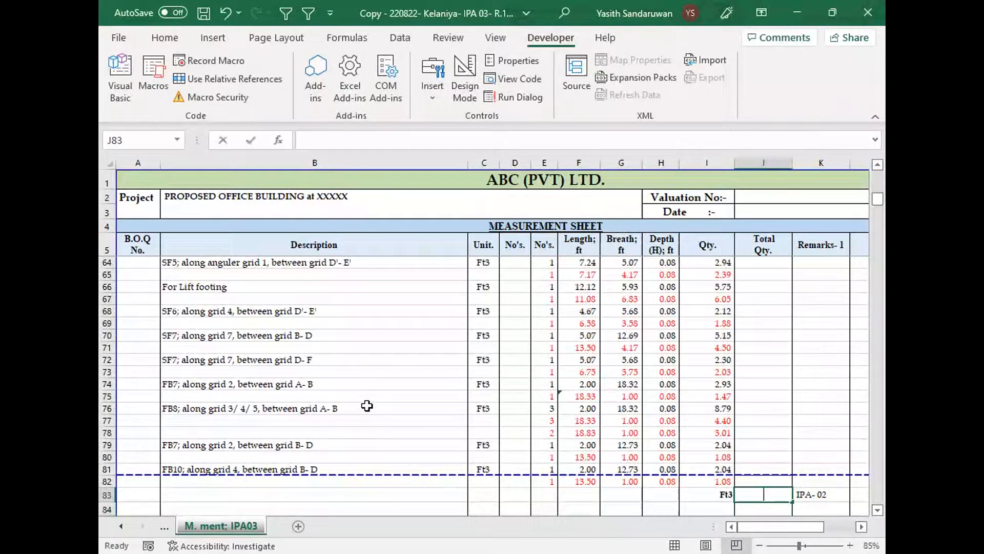
type("=s")
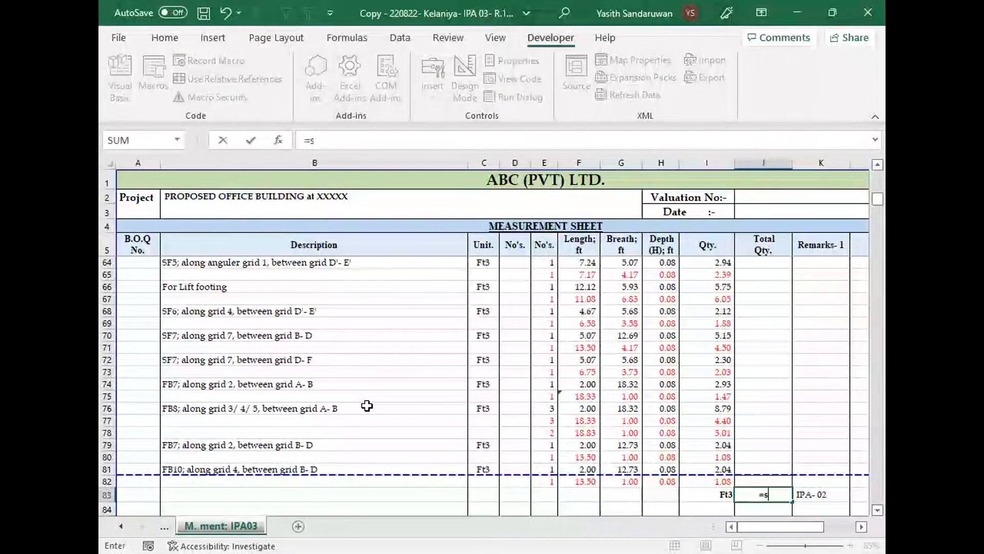
type("um(")
left_click(718, 480)
left_click_drag(717, 469, 715, 292)
key("Return")
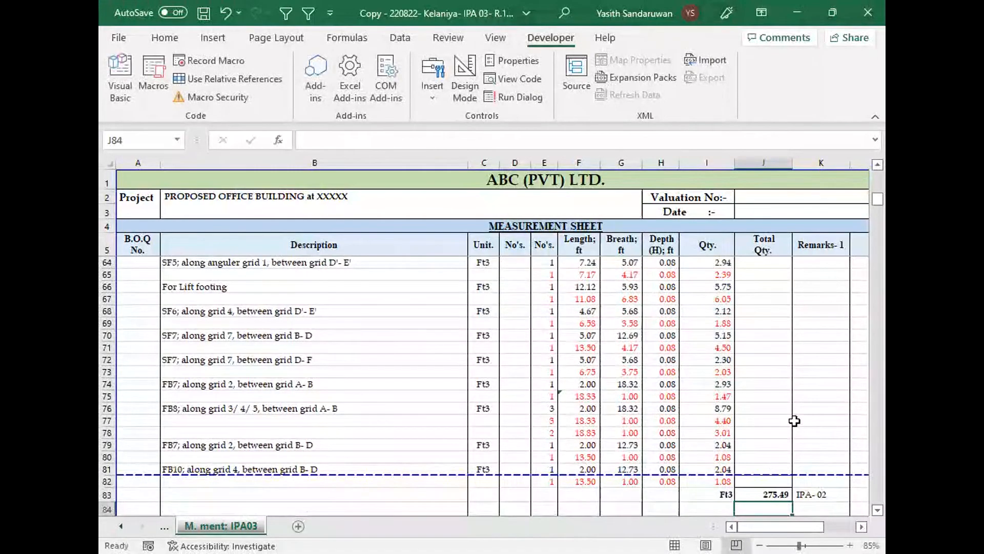
Review the SUM formula in J83 and the cells around it, down to the start of the IPA- 03 update.
left_click(755, 495)
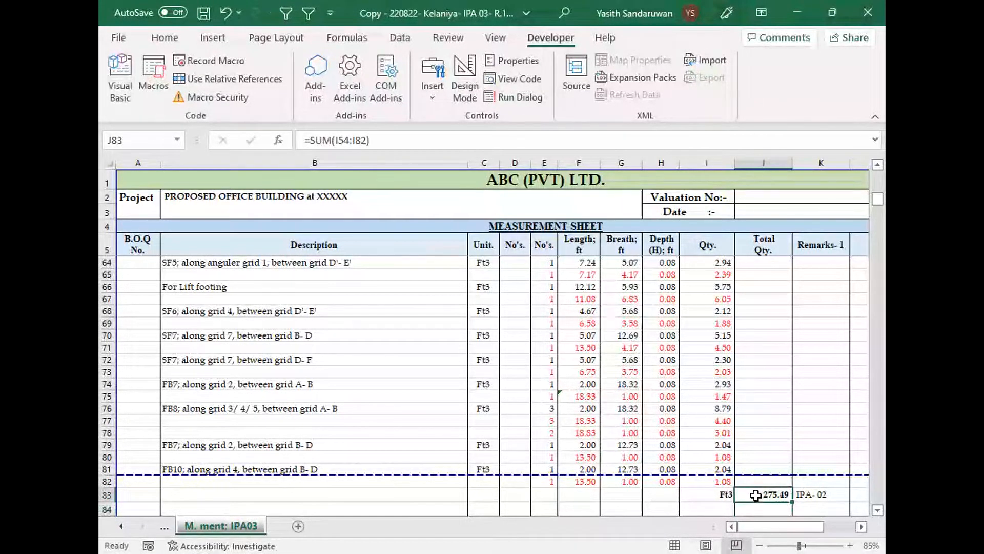
left_click(879, 511)
left_click(878, 511)
left_click(878, 510)
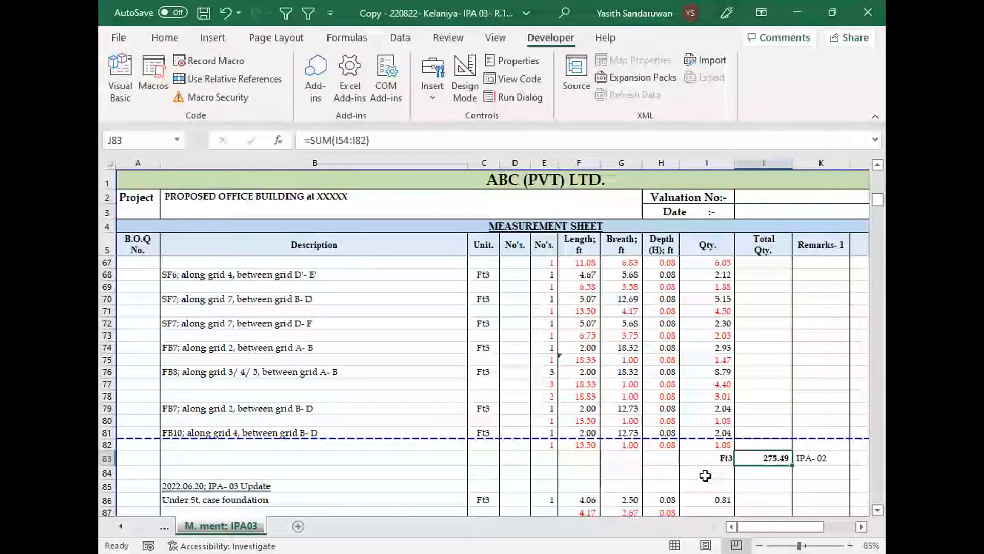
key("Left")
key("Up")
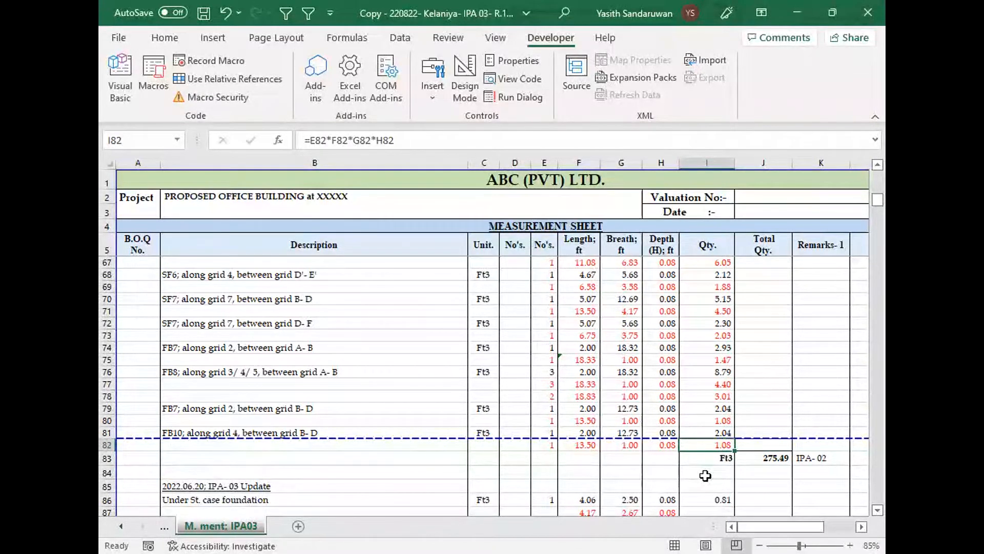
key("Down")
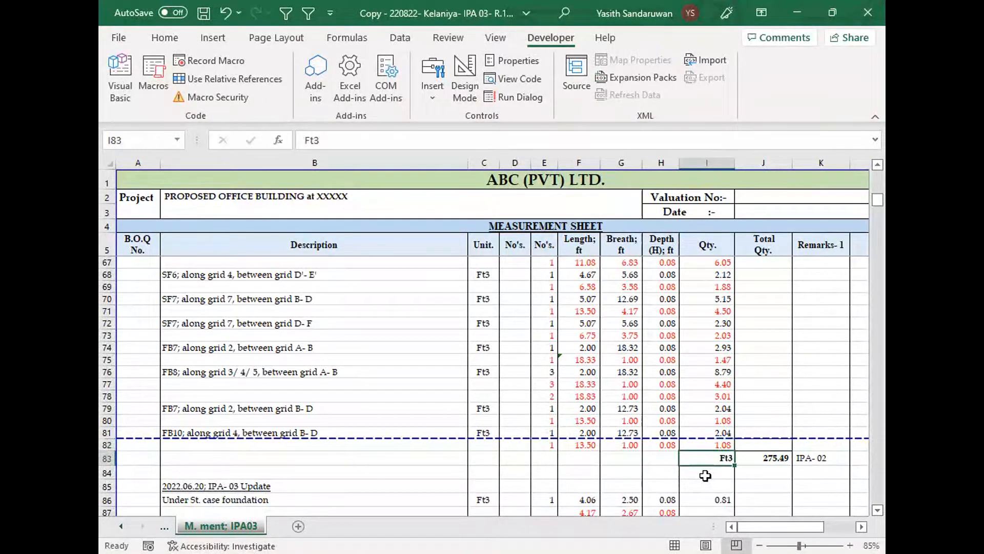
key("Down")
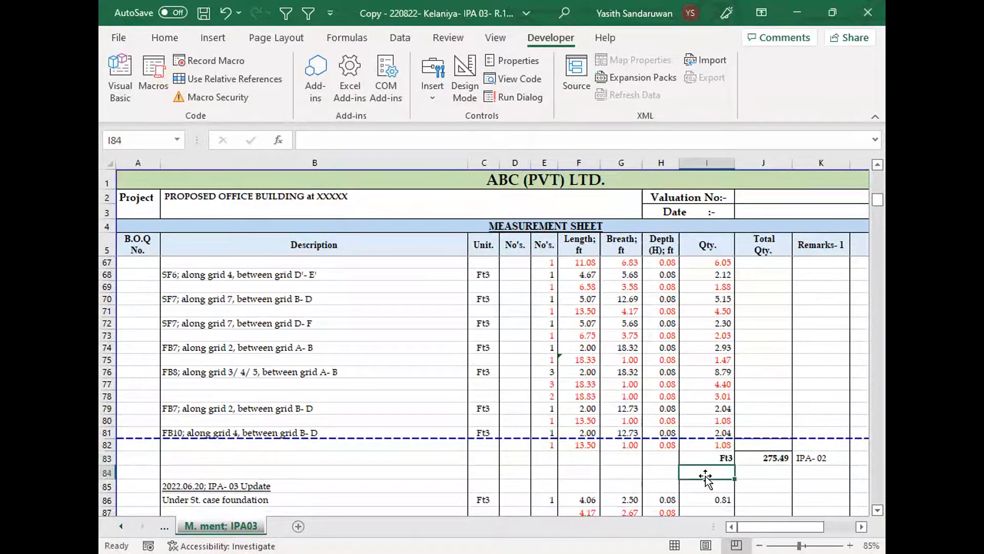
key("Right")
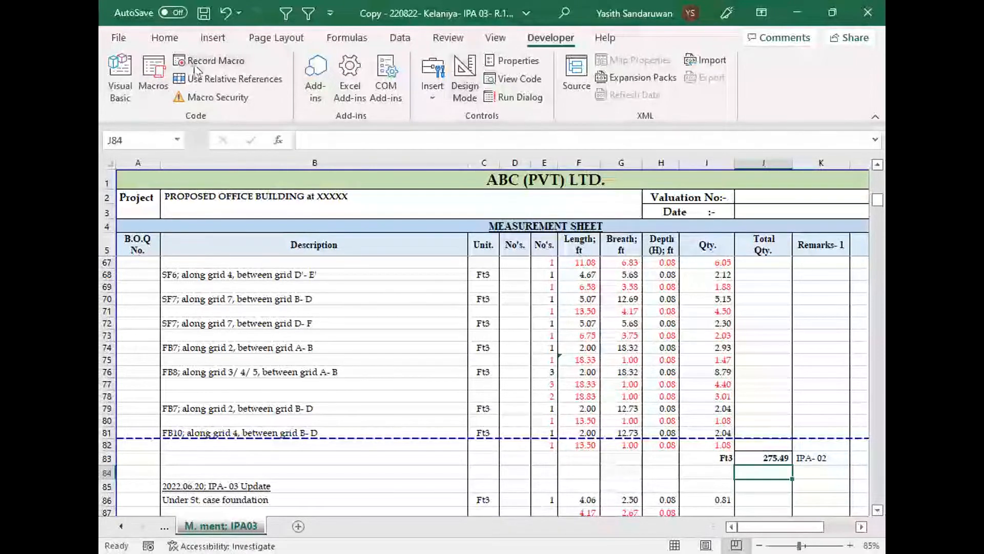
Examine the SUMIFFONT function code in Module1 in the Visual Basic editor, then return to the measurement sheet.
left_click(120, 77)
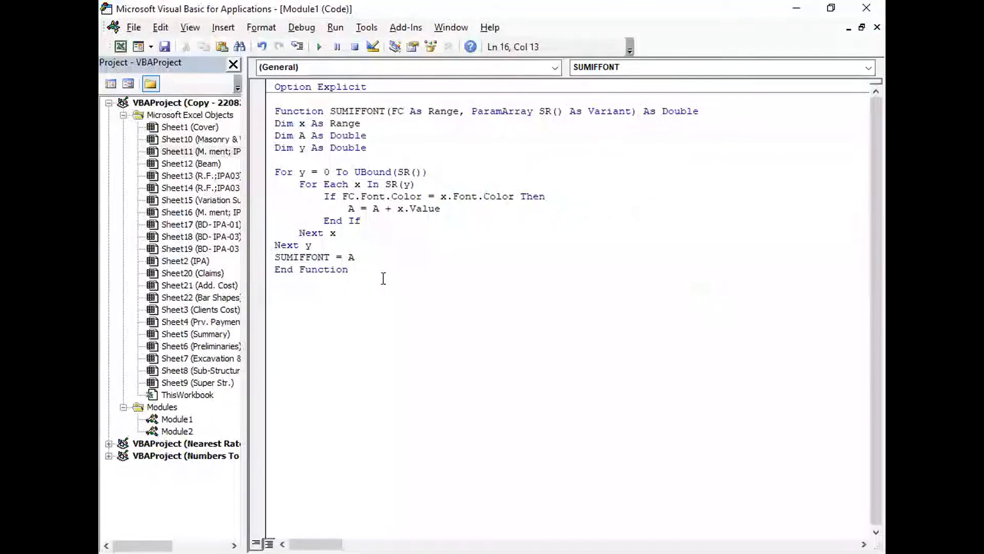
left_click_drag(373, 280, 283, 106)
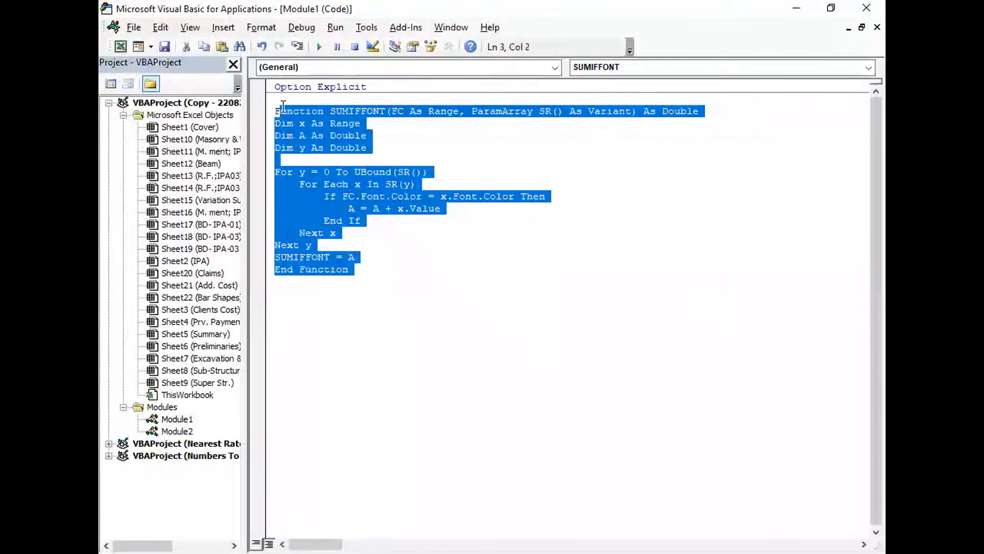
left_click(347, 156)
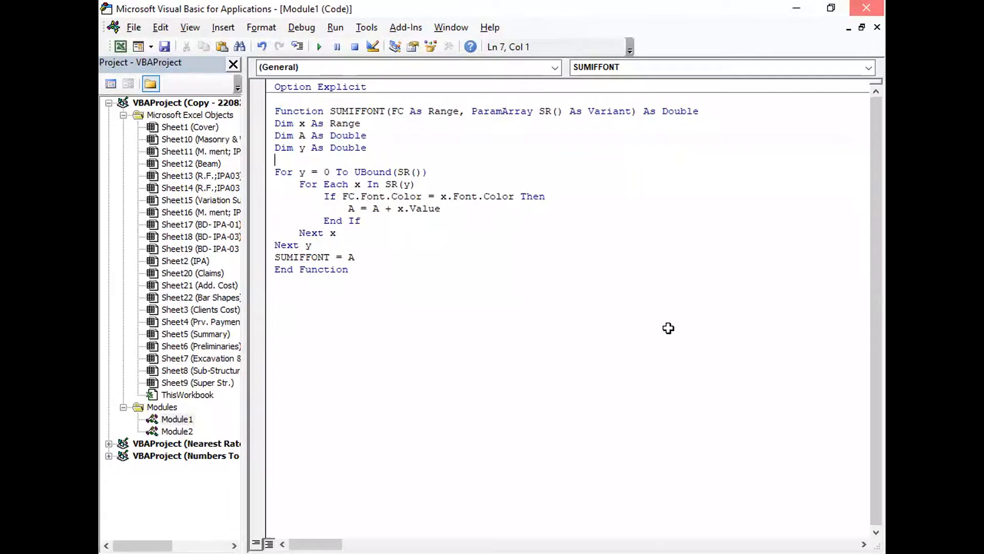
key("alt+F11")
left_click(121, 73)
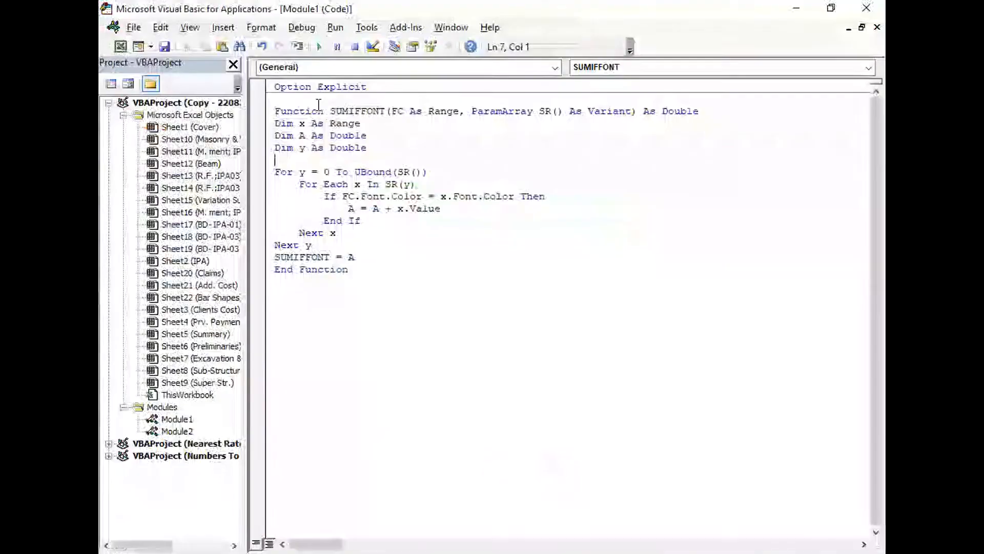
left_click_drag(329, 111, 389, 111)
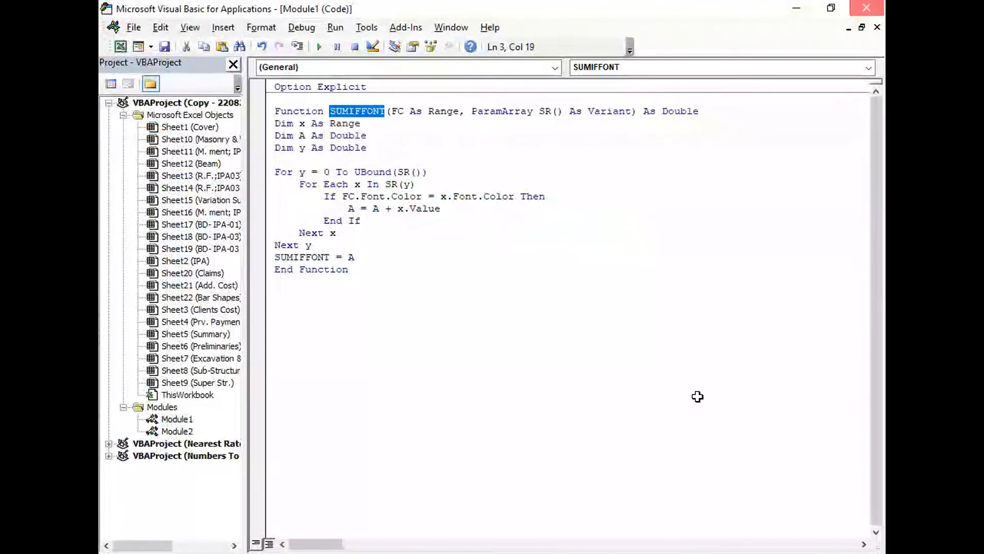
key("alt+F11")
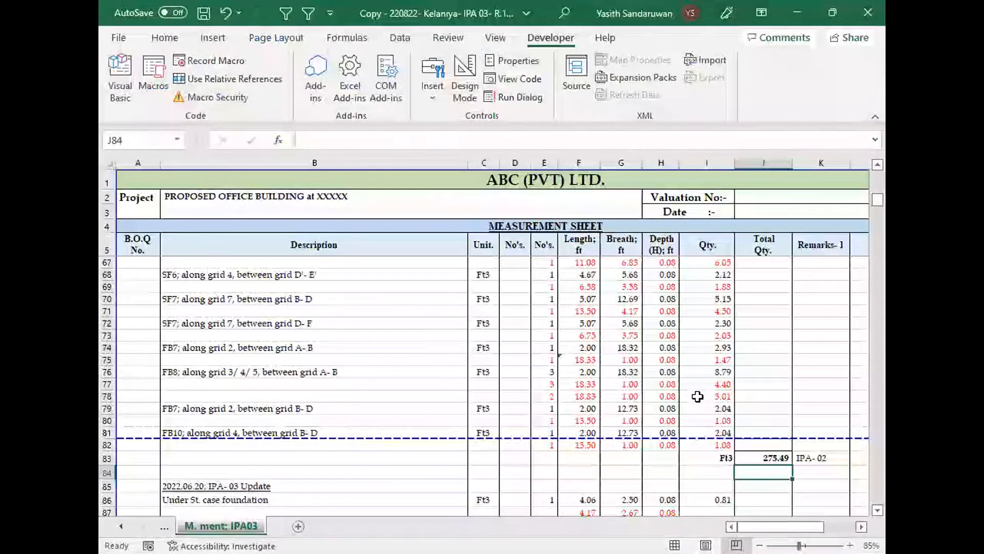
Enter a SUMIFFONT formula in J84 that sums I54:I82, using I81 as the font colour reference.
type("=s")
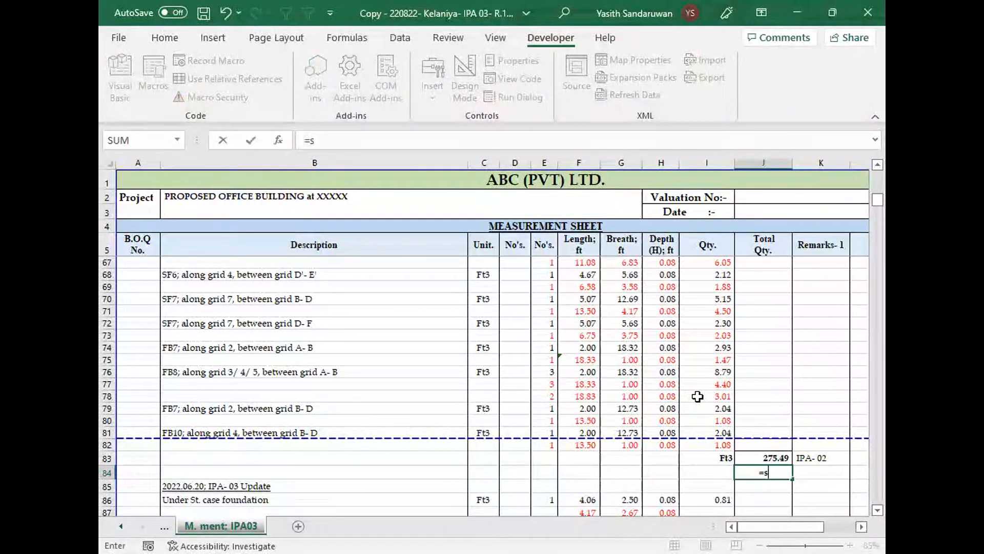
type("umiff")
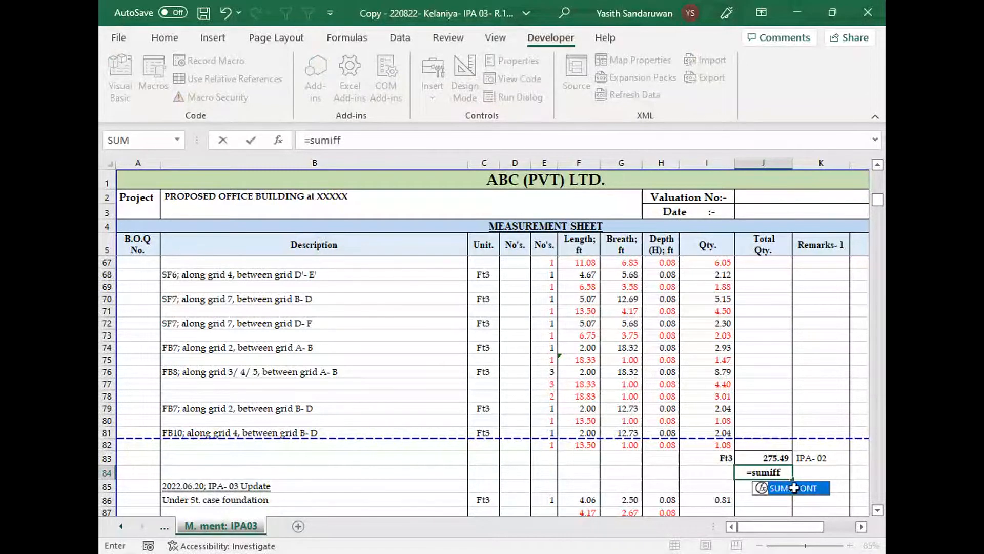
double_click(795, 488)
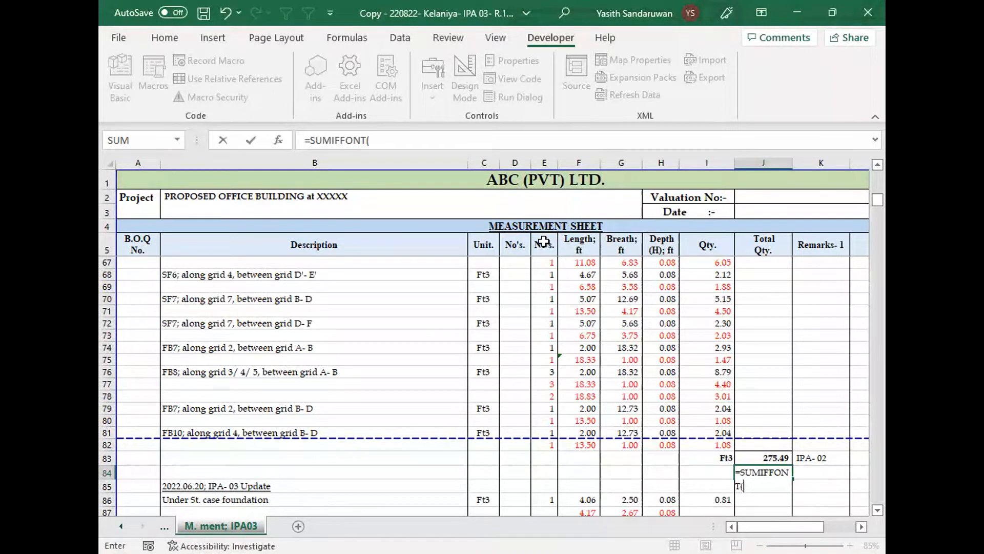
left_click(723, 431)
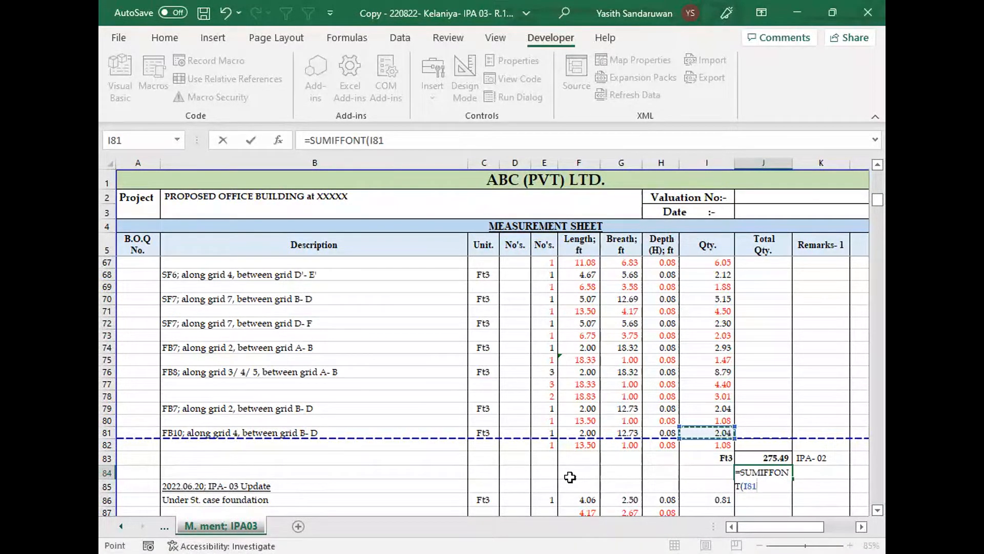
type(",")
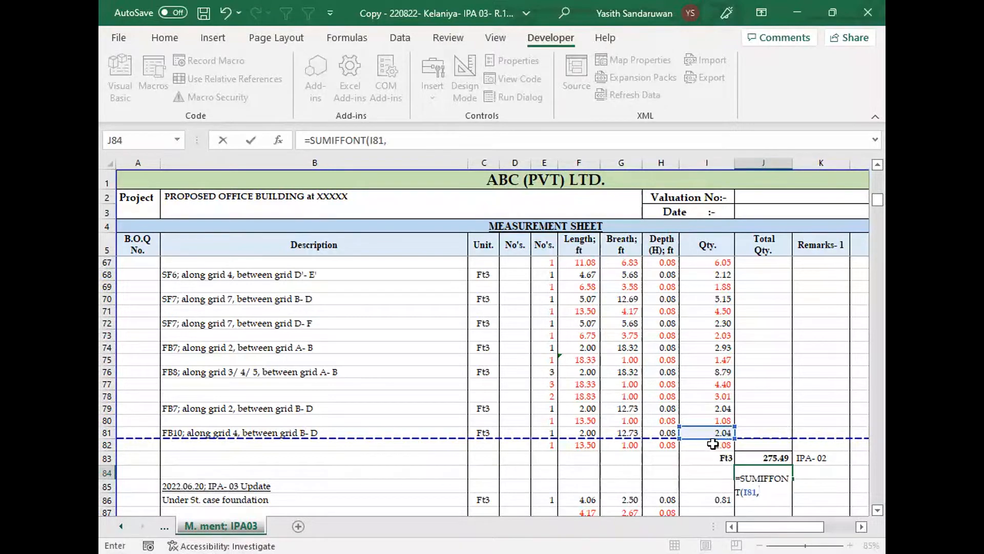
left_click_drag(718, 445, 715, 279)
key("Return")
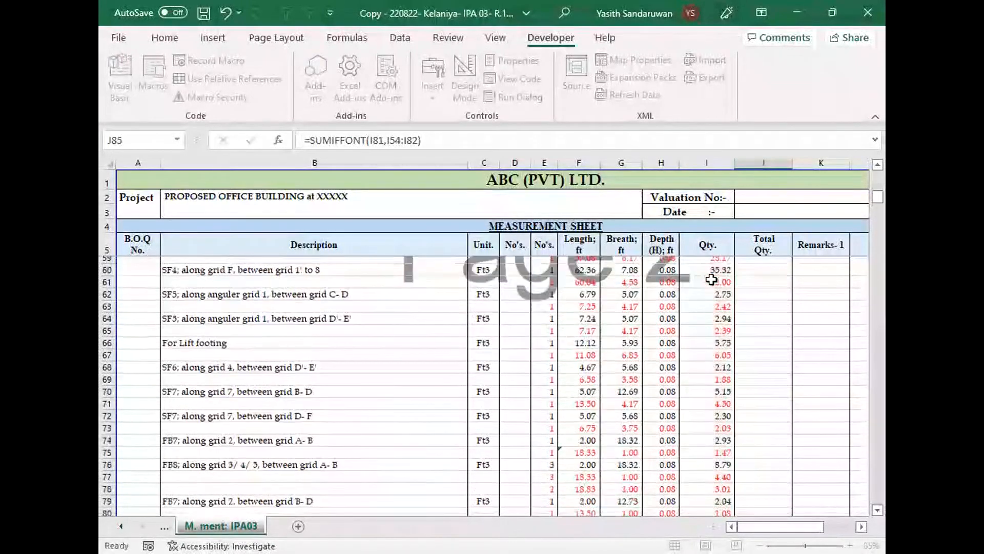
left_click(773, 472)
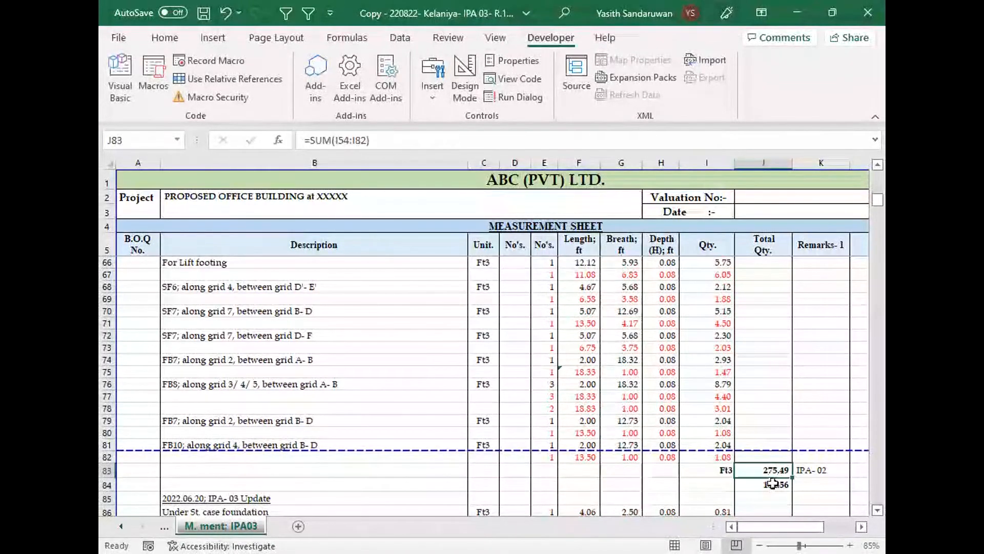
left_click(771, 485)
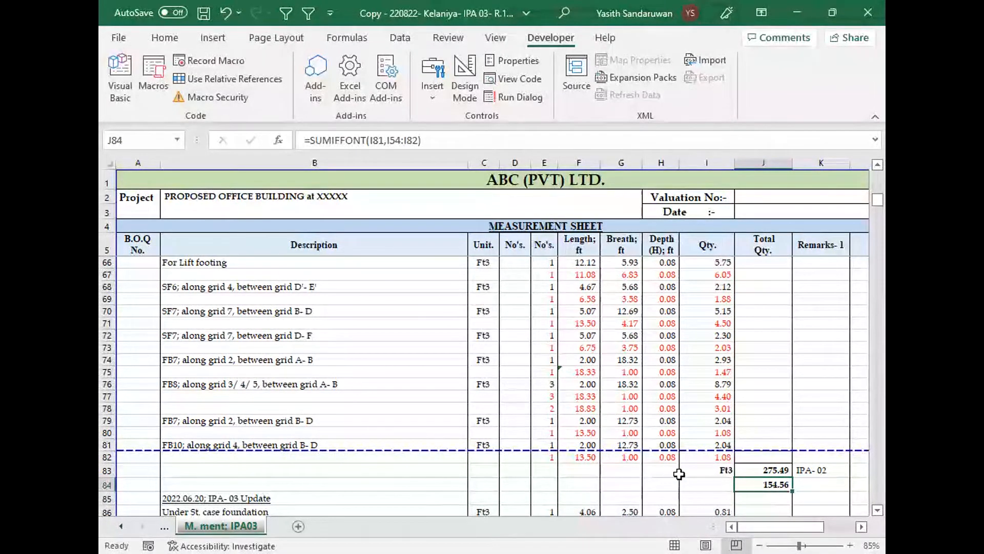
Enter a SUMIFFONT formula in J85 that sums I54:I82, using I82 as the font colour reference.
key("Down")
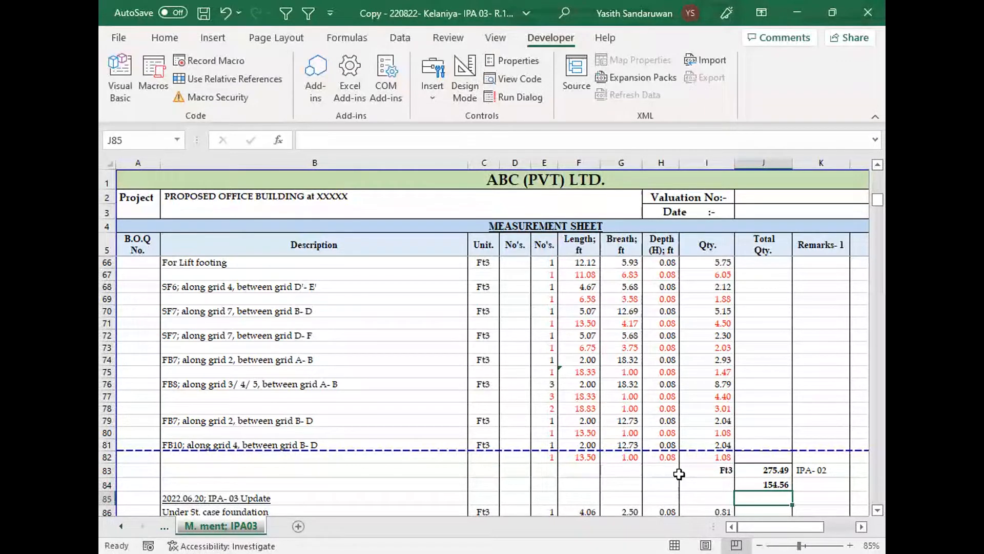
type("=")
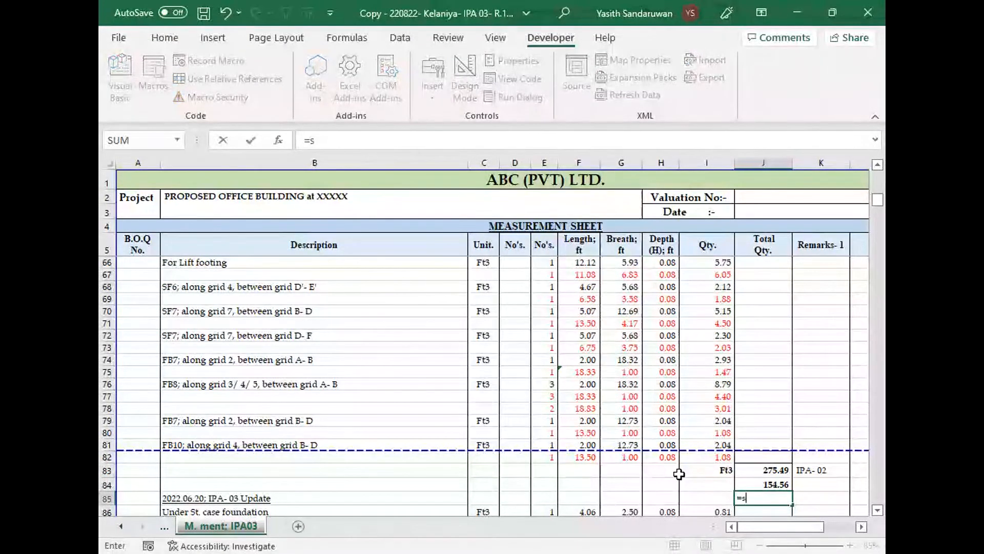
type("sumi")
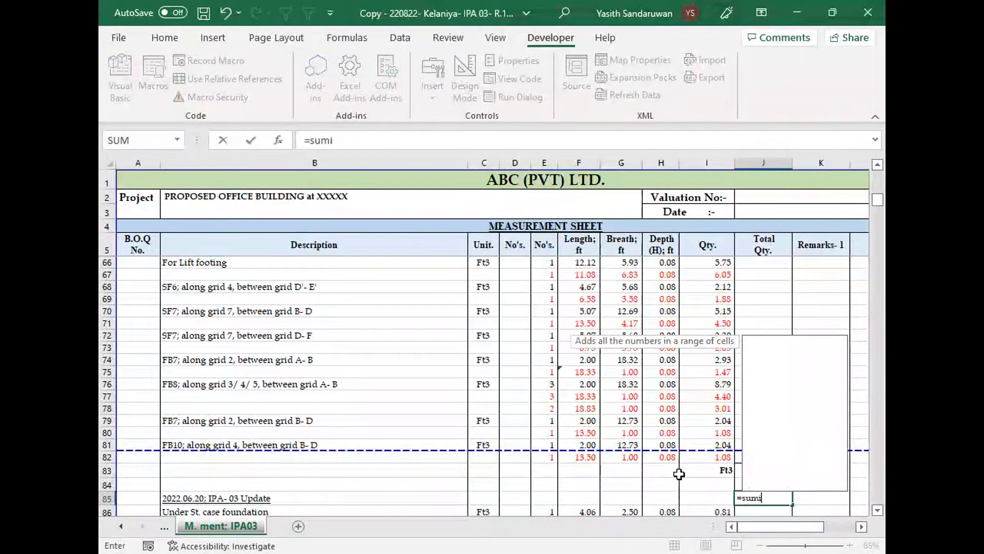
type("f")
key("Down")
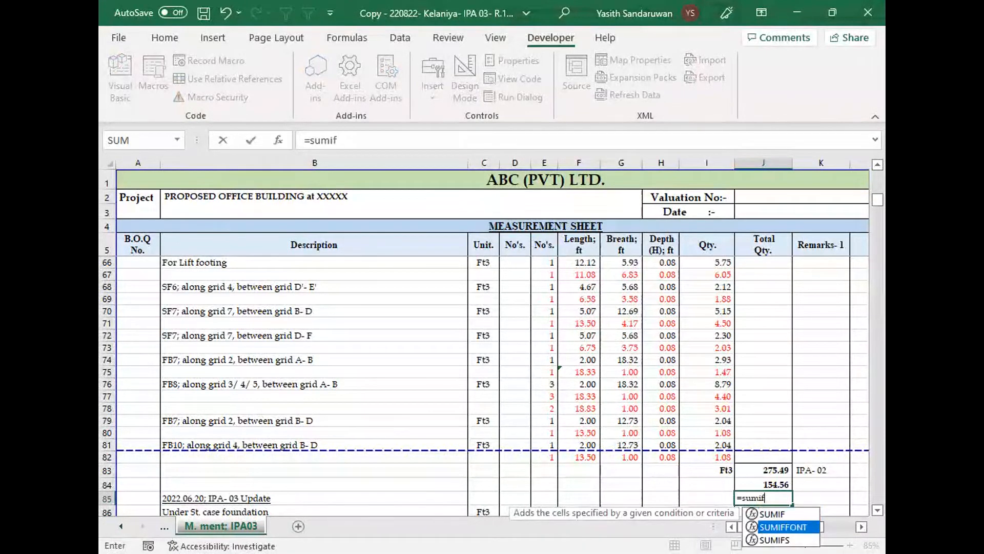
key("Tab")
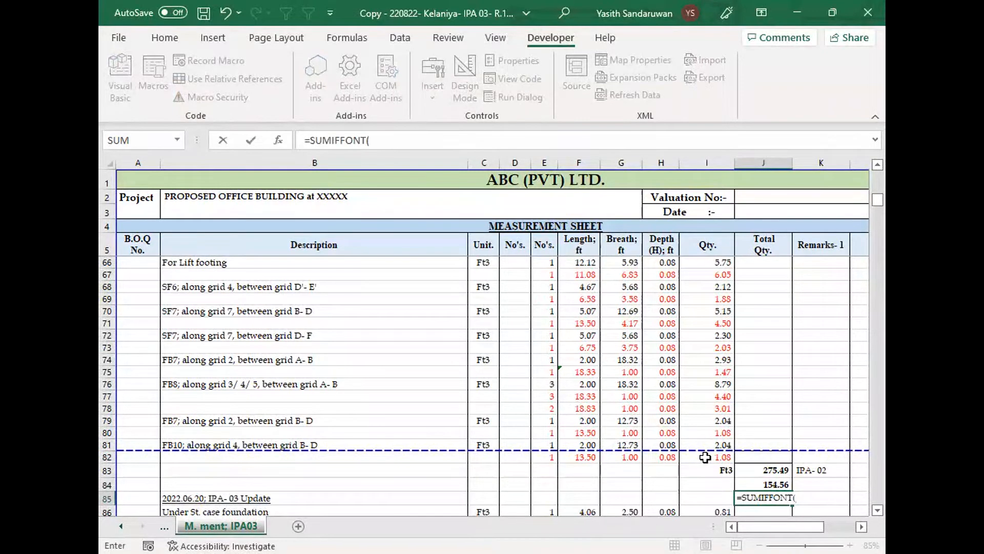
left_click(706, 457)
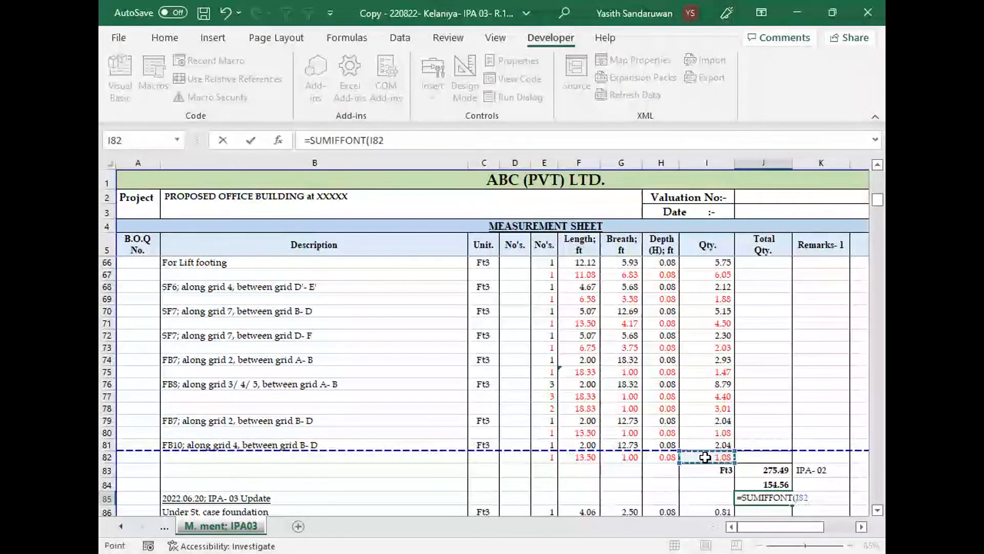
type(",")
left_click_drag(705, 457, 706, 275)
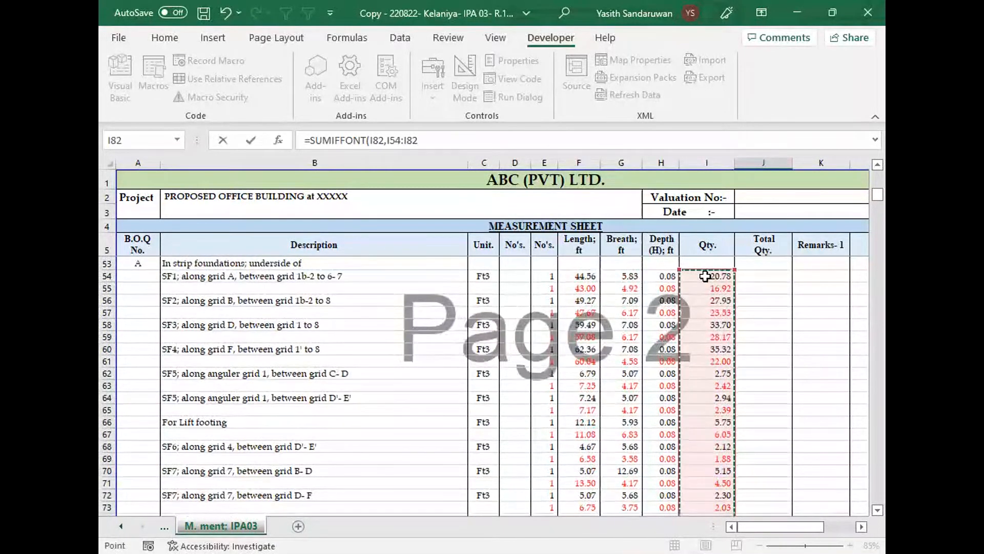
key("Return")
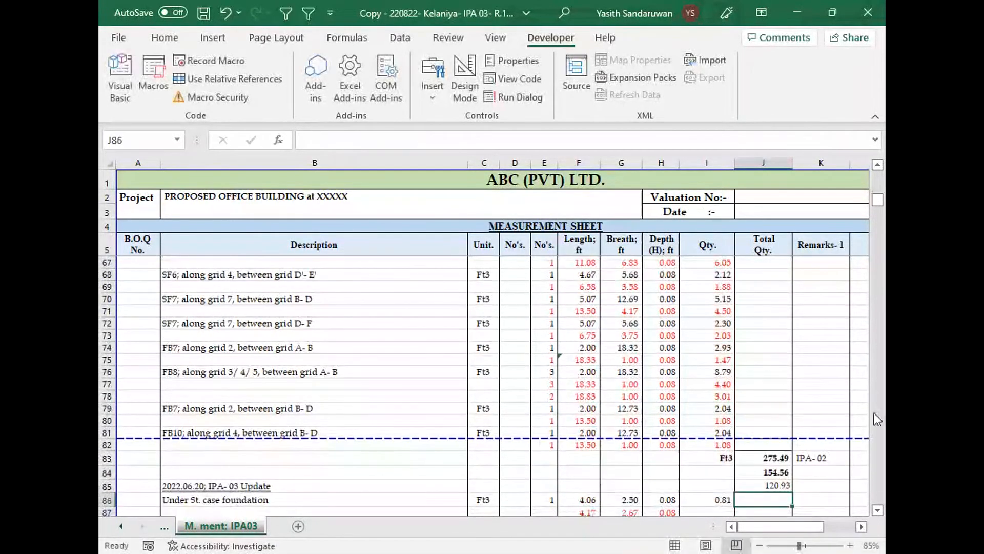
Compare the combined sum of J84 and J85 with the total in J83, and review the SUMIFFONT formula in J84.
left_click(777, 484)
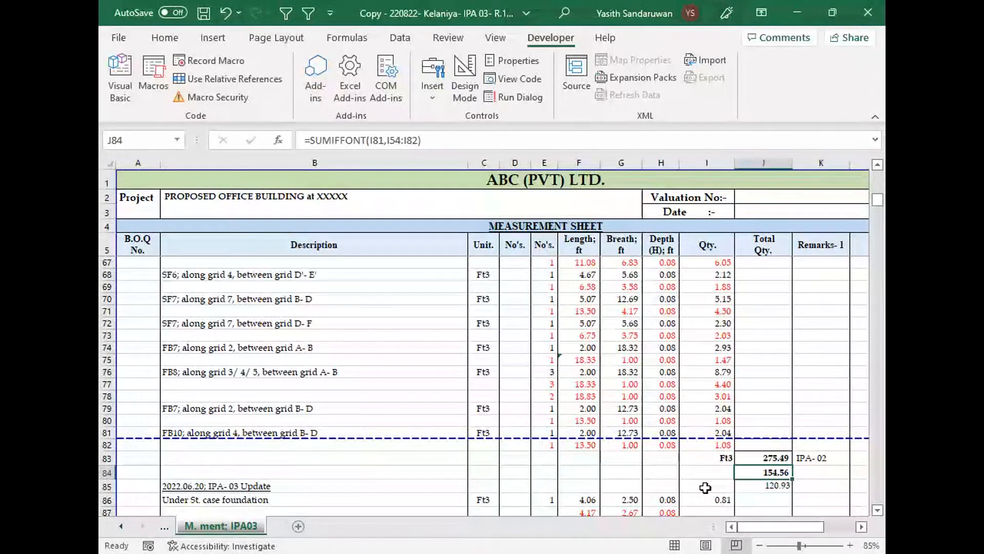
left_click_drag(752, 486, 752, 472)
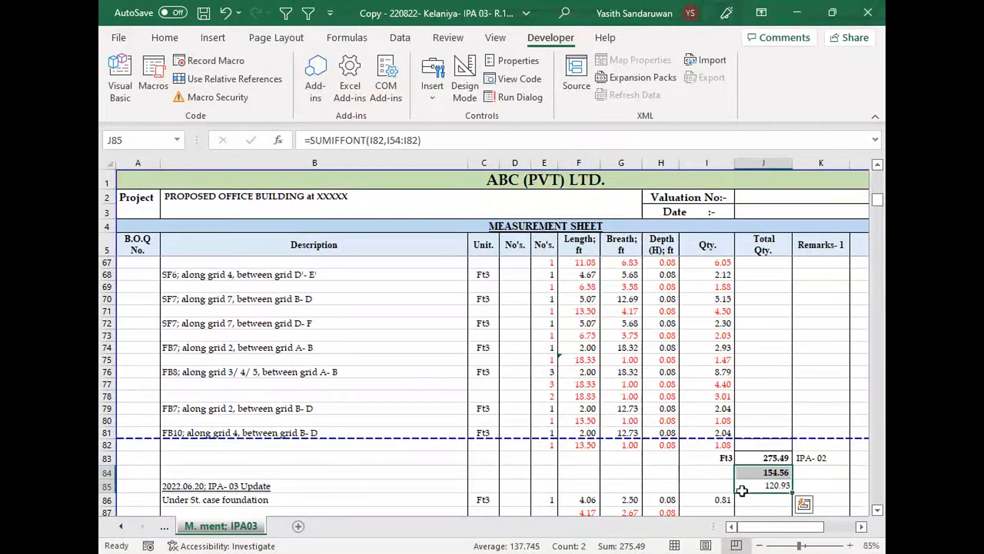
left_click(694, 473)
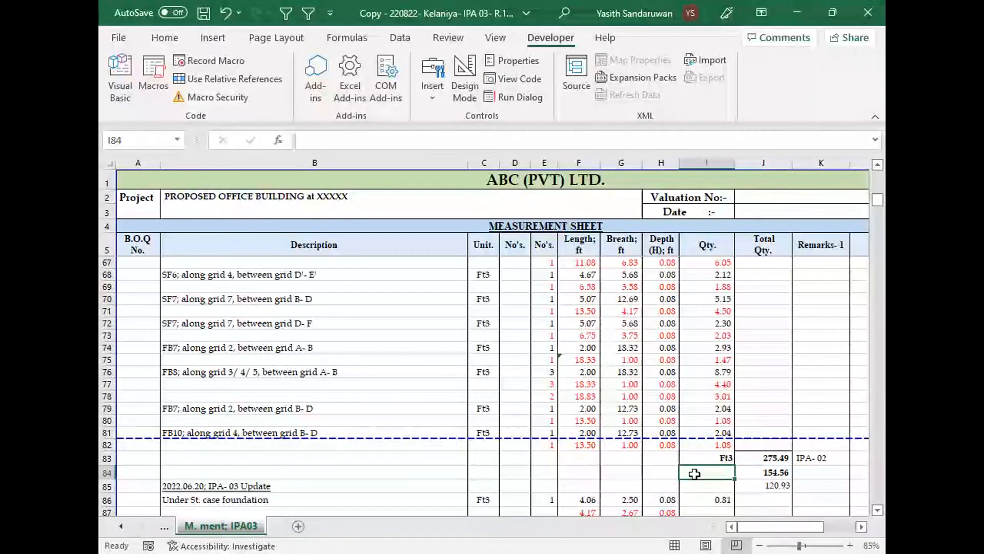
left_click(768, 470)
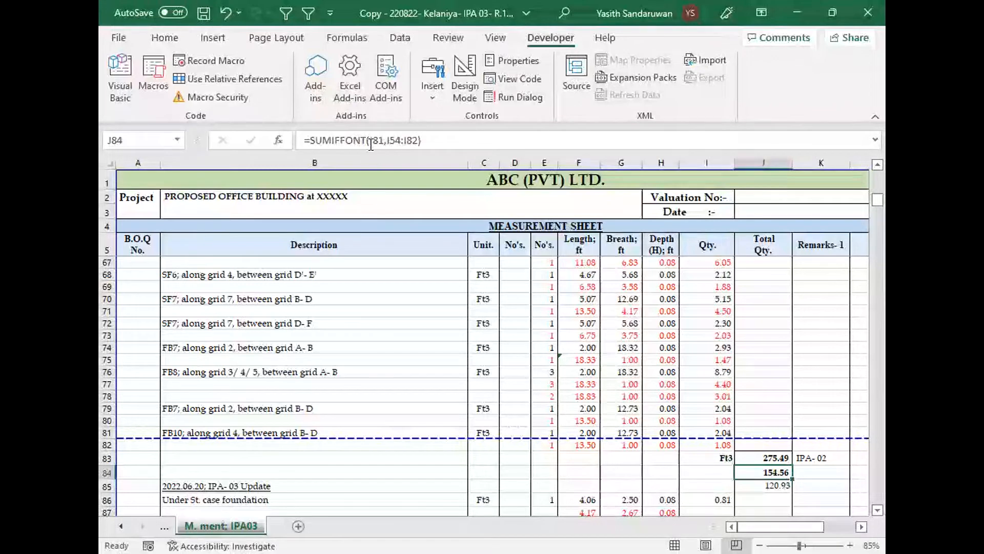
left_click(505, 460)
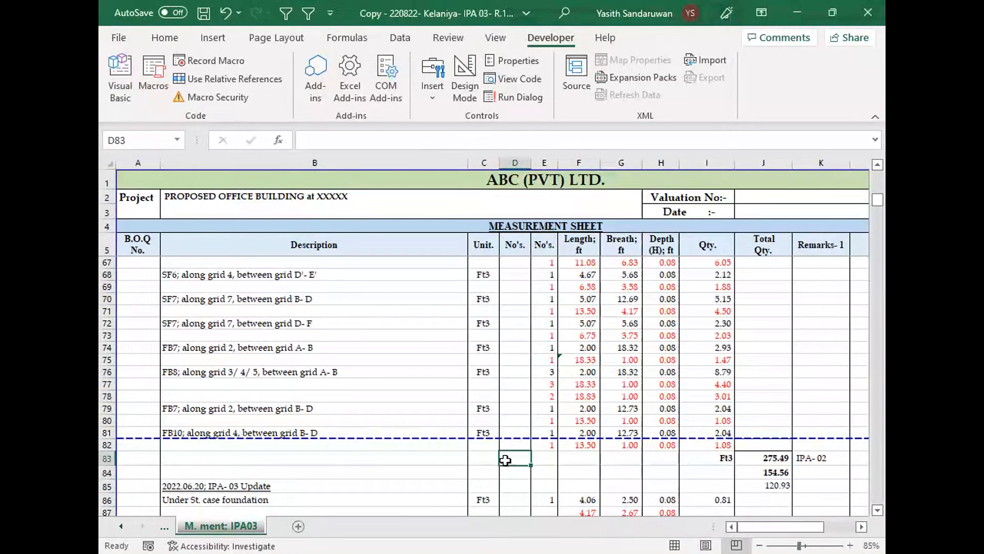
Review the file formats available for saving a copy of the workbook, then return to the measurement sheet without saving.
left_click(128, 43)
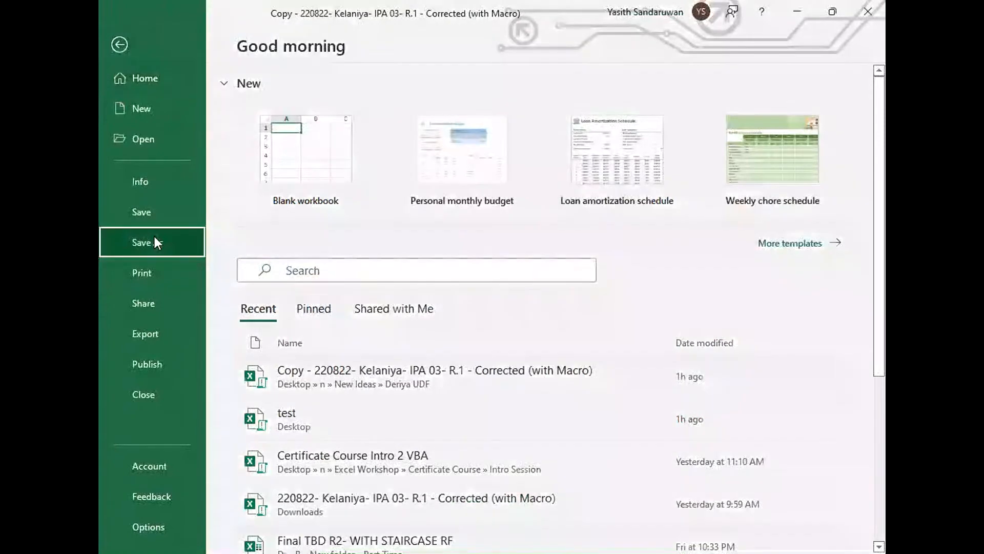
left_click(155, 239)
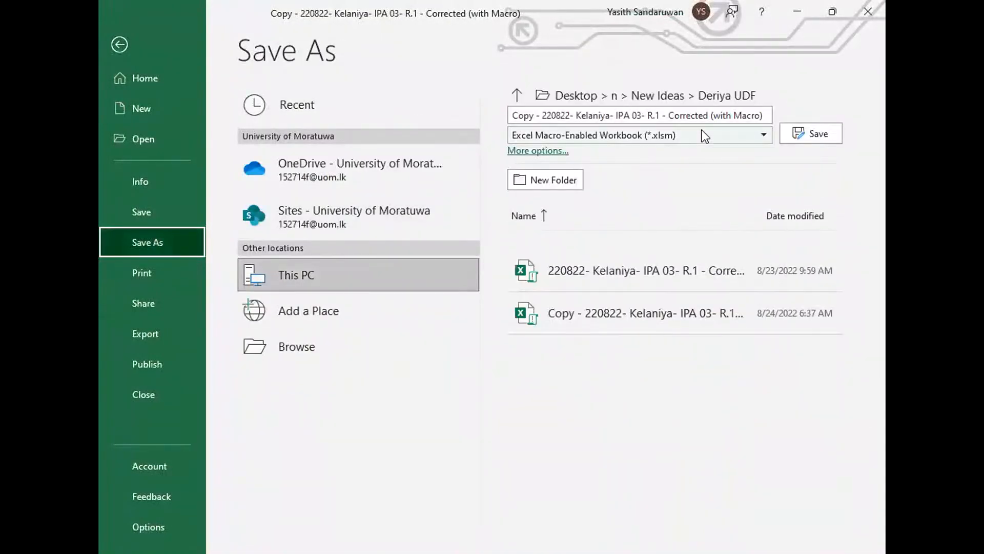
left_click(725, 135)
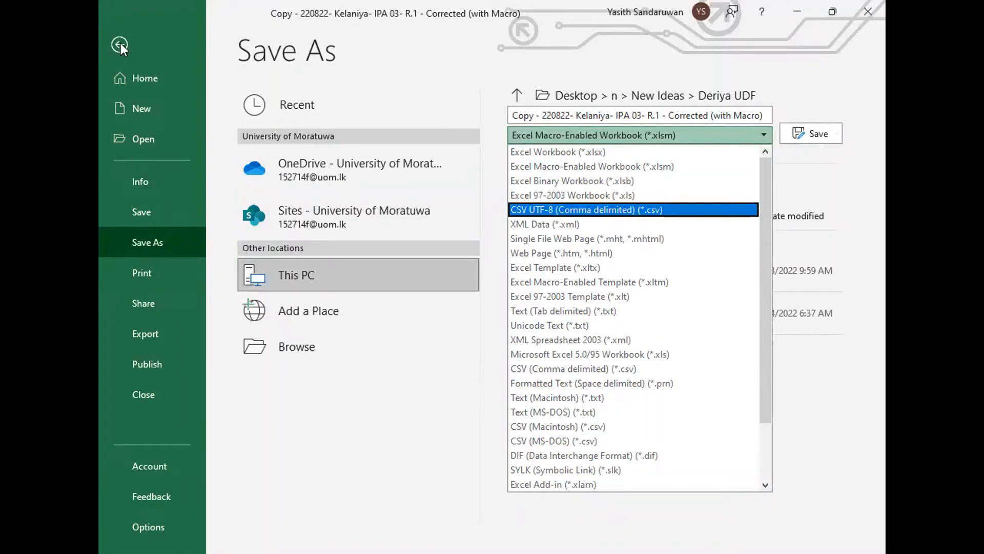
key("Escape")
key("Escape")
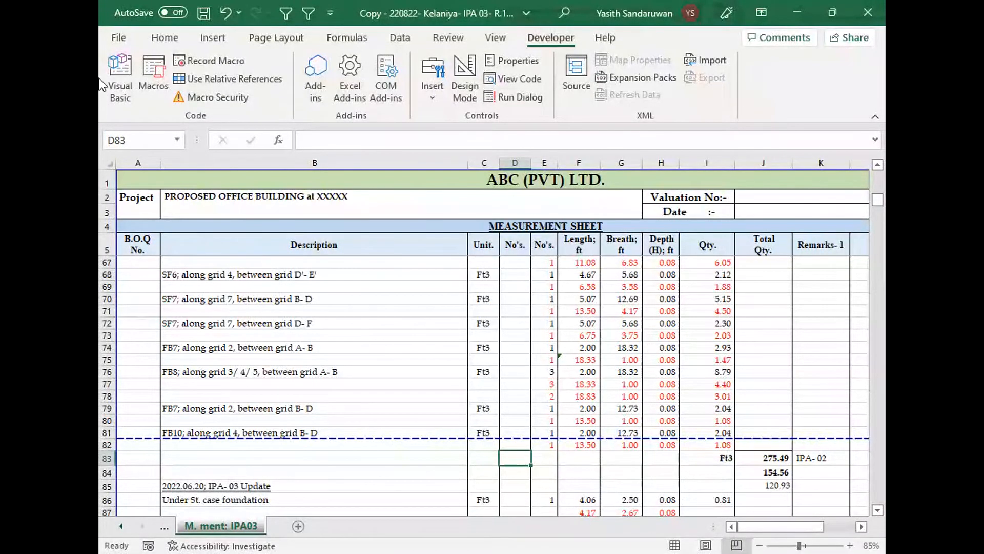
Examine the installed Excel add-ins and the AddIns folder for loading add-in files, then return to the sheet without changing anything.
left_click(123, 36)
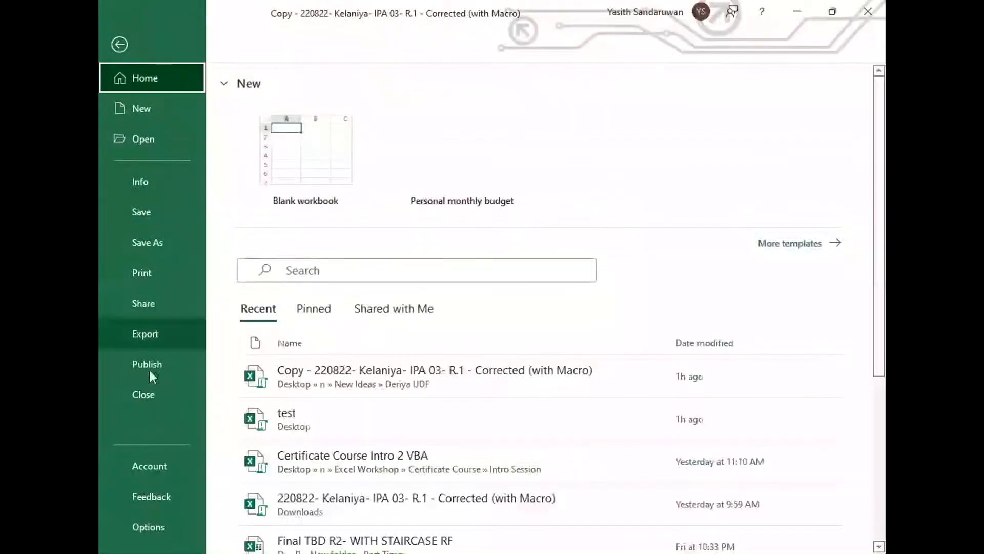
left_click(152, 526)
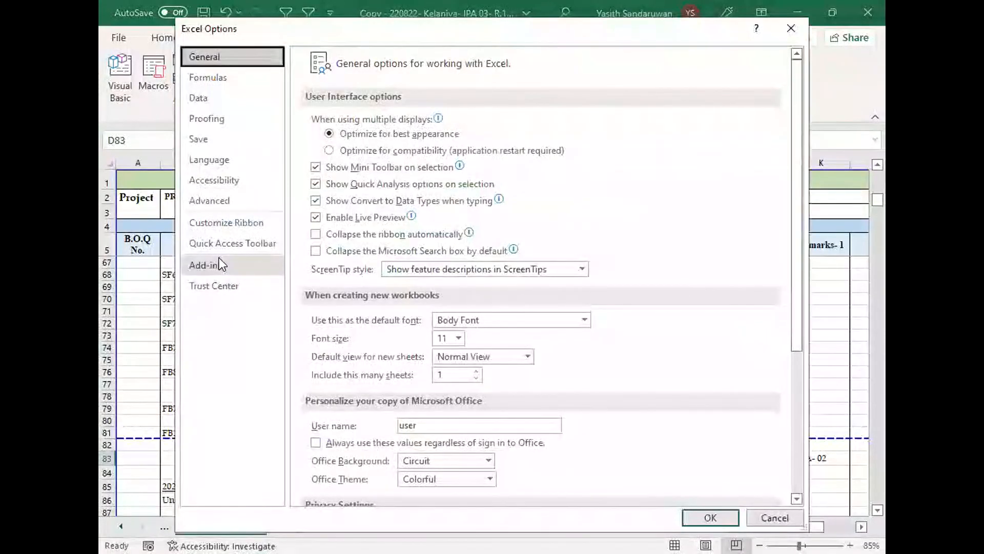
left_click(220, 261)
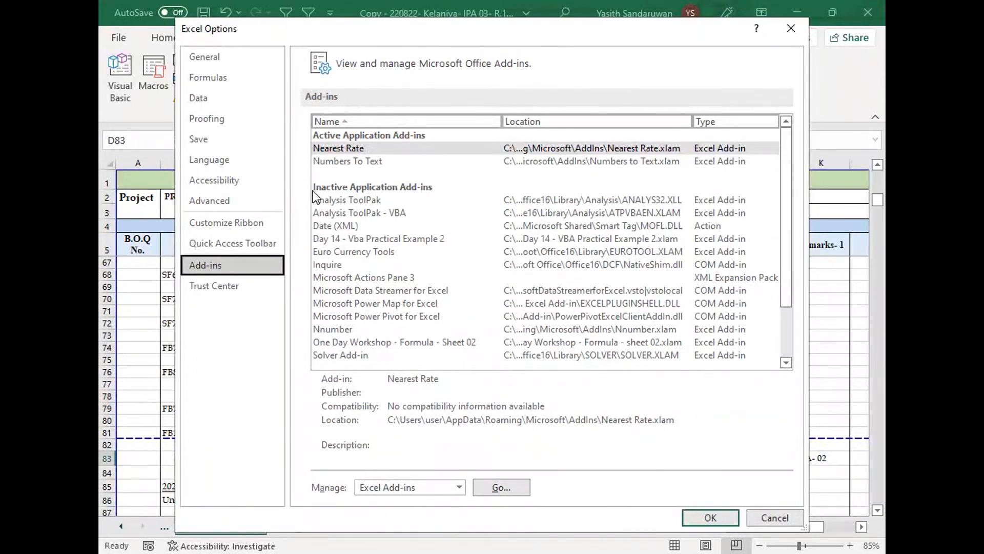
left_click(494, 484)
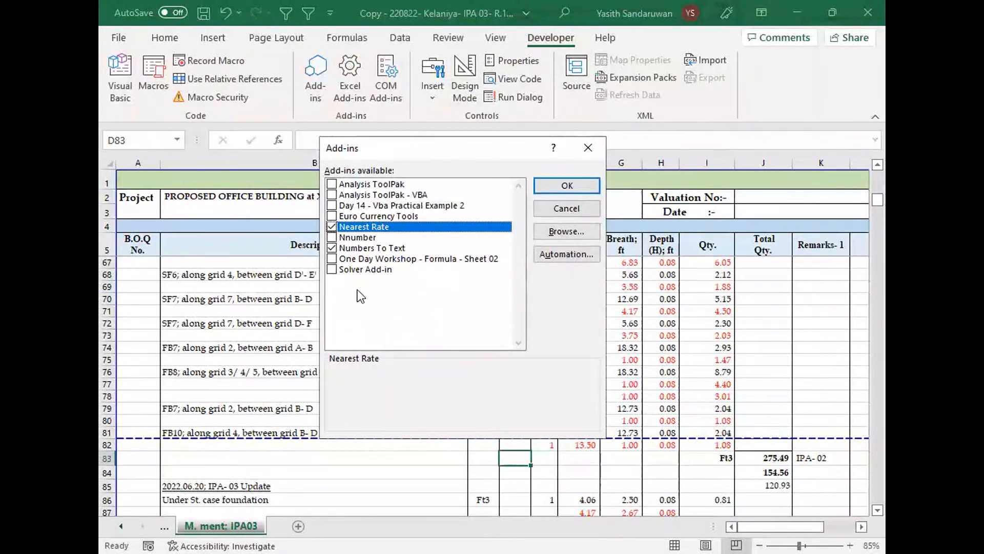
left_click(564, 235)
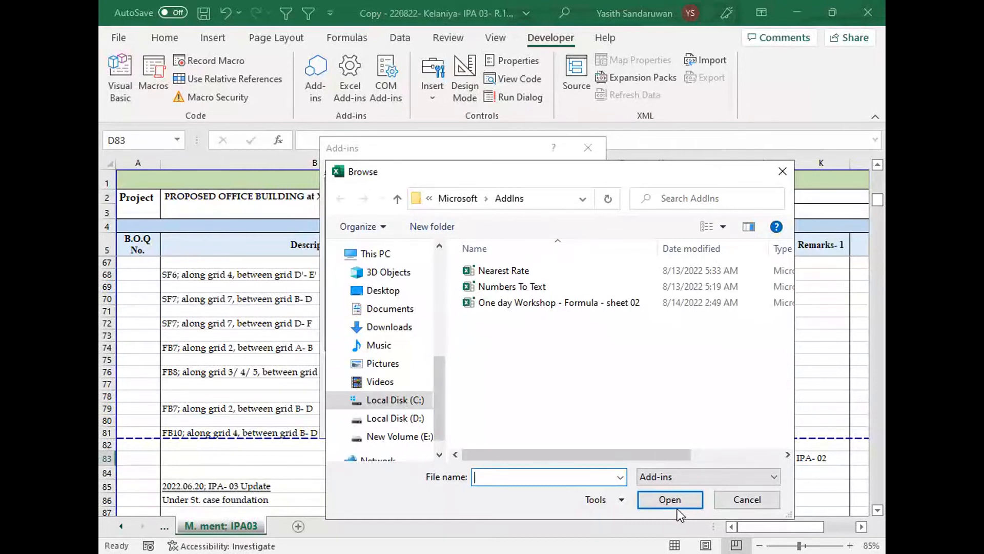
left_click(783, 174)
left_click(588, 149)
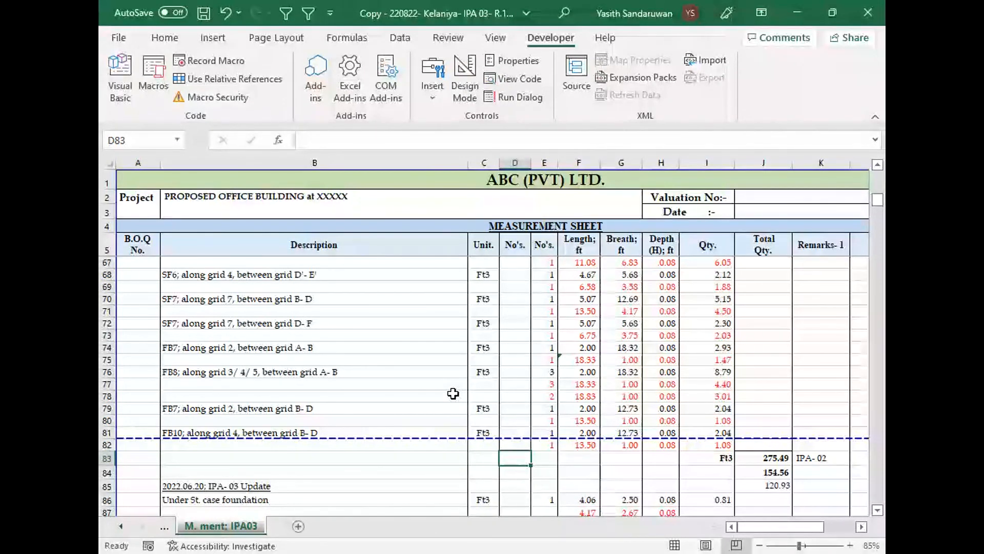
Try starting a SUMIFFONT formula in H84 to check that the function is offered, then discard the entry.
left_click(656, 475)
type("=s")
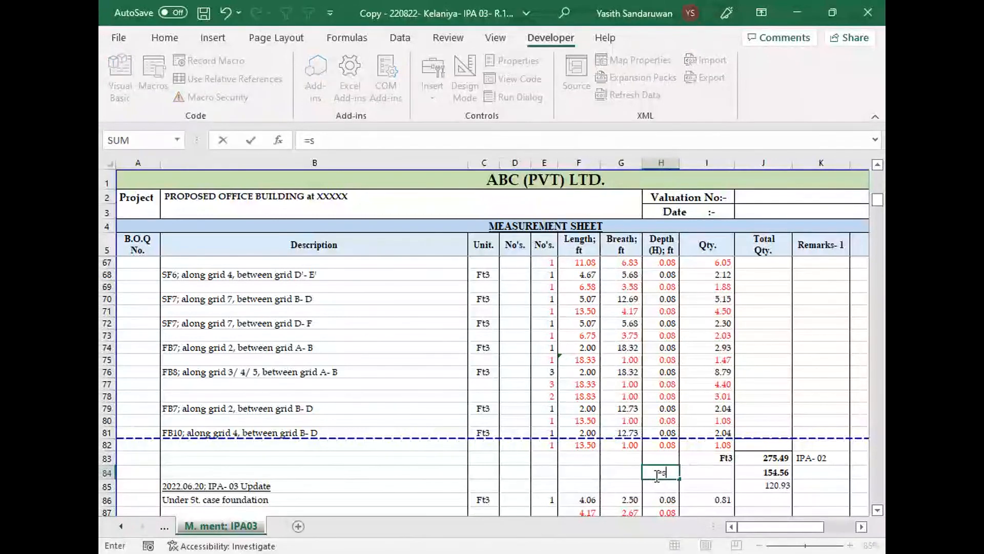
type("umiff")
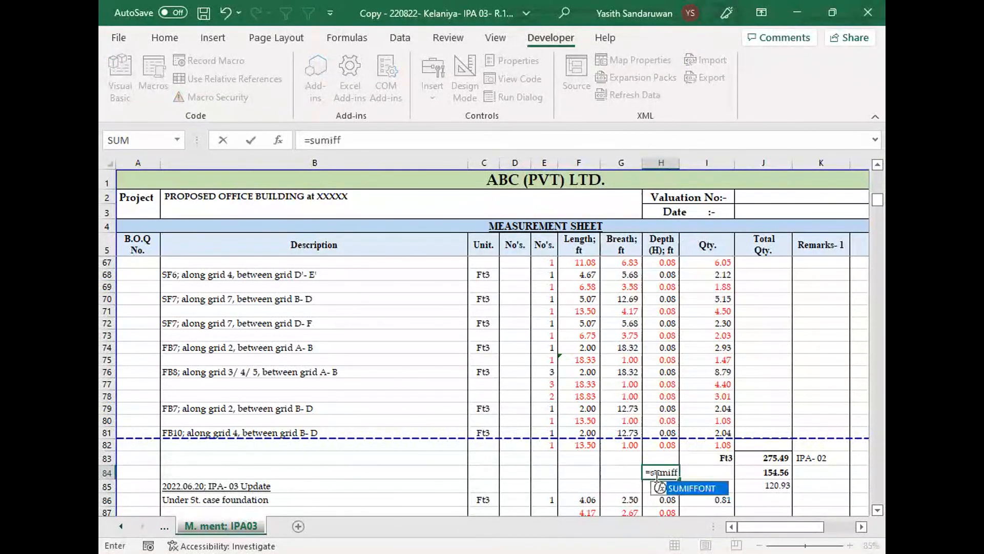
key("BackSpace")
key("Escape")
left_click(693, 475)
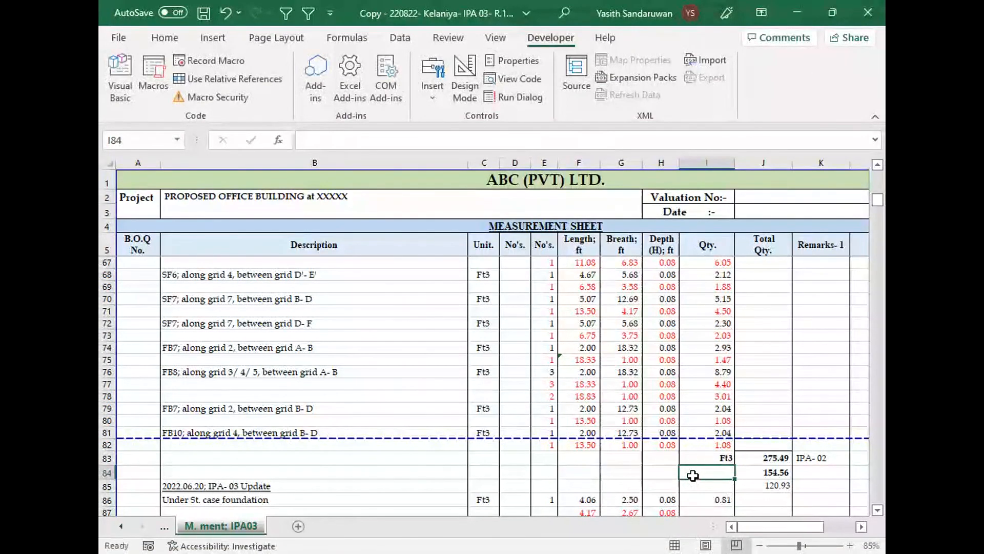